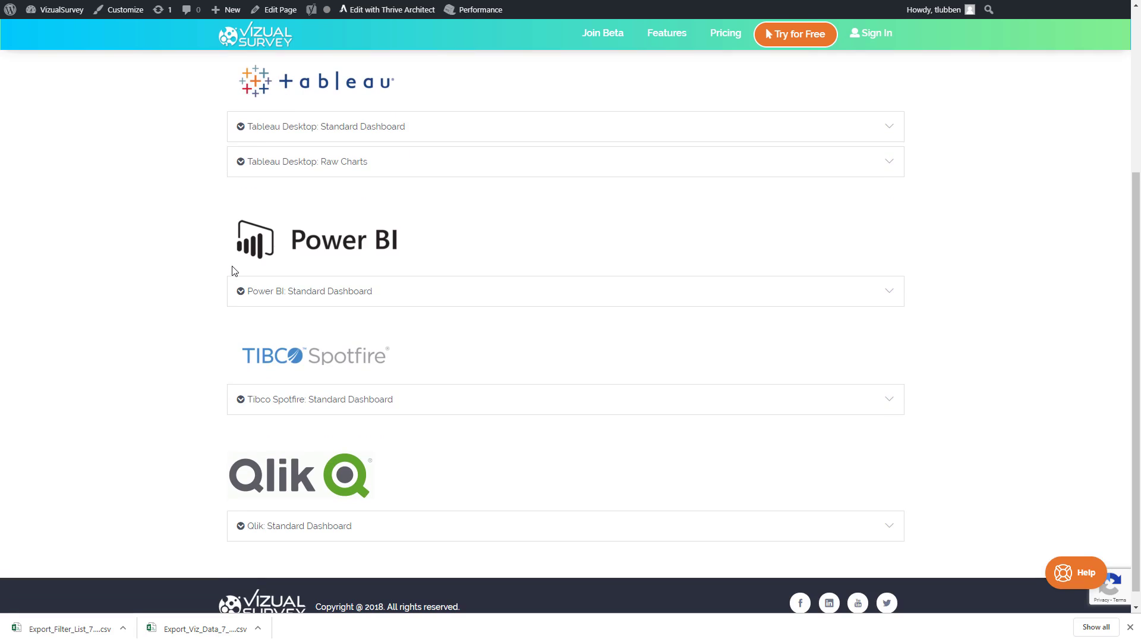
Download the Tableau Version: 2019.2 – 10 Filters standard dashboard template and open it in Tableau Desktop, dismissing the update offer.
scroll(279, 458, up, 2)
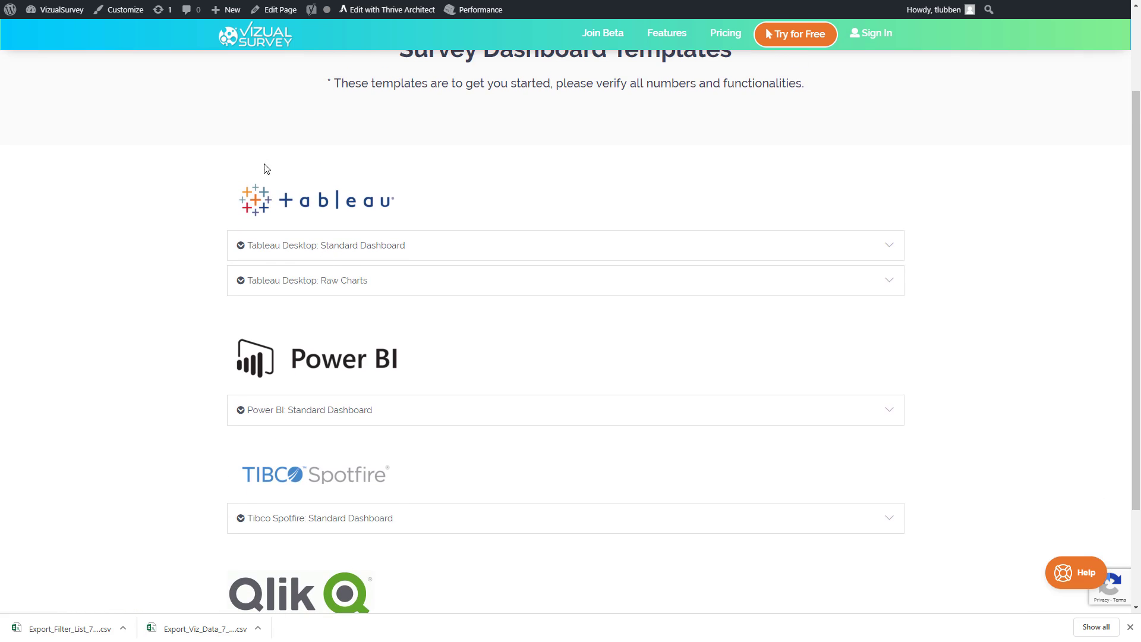
click(349, 250)
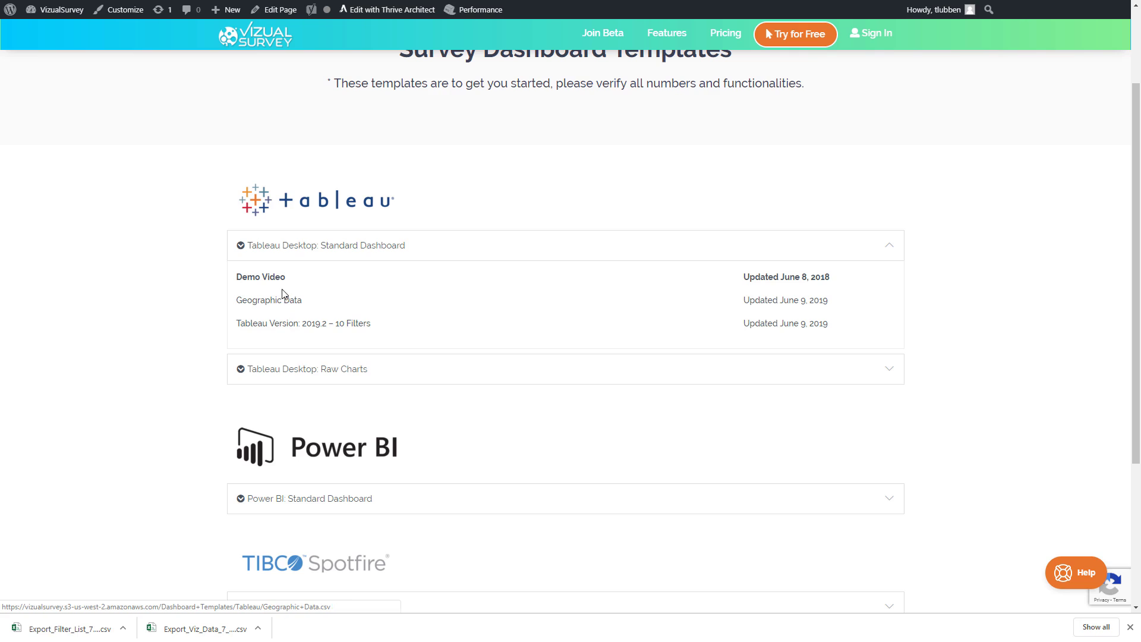
click(289, 326)
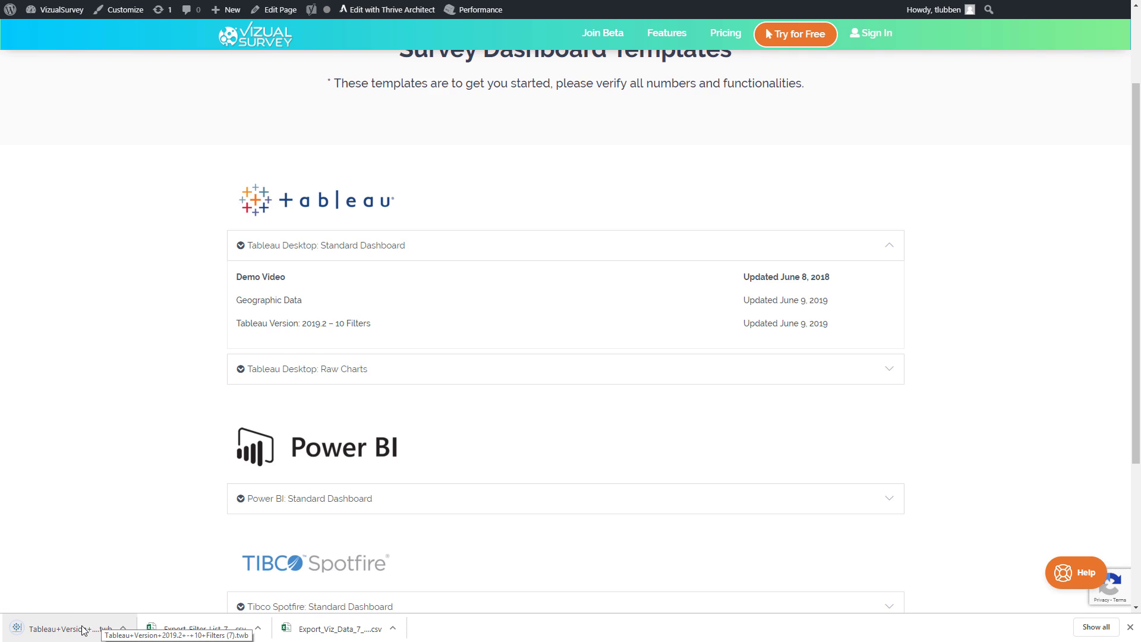
click(83, 630)
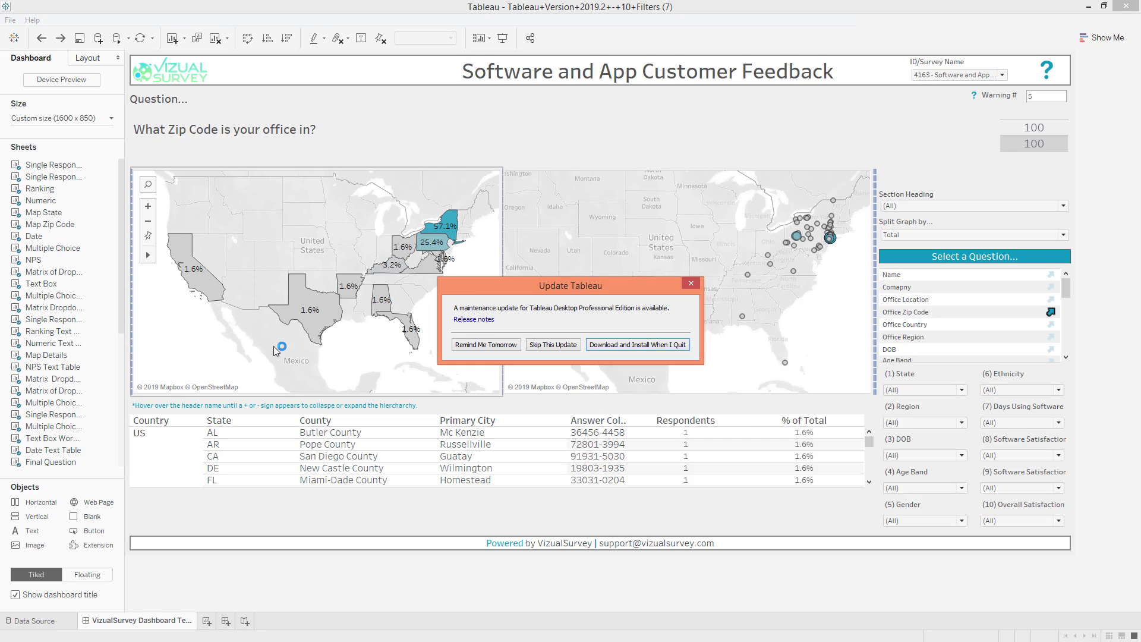
click(689, 284)
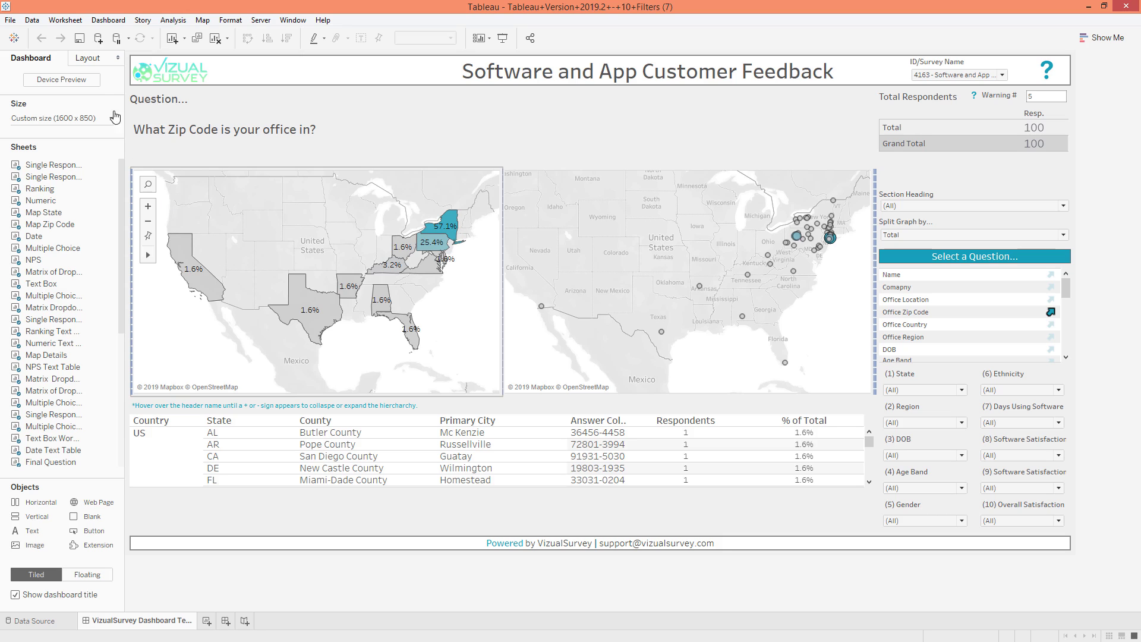
Open the Export VI Data source for editing and dismiss the file selection dialog.
click(32, 20)
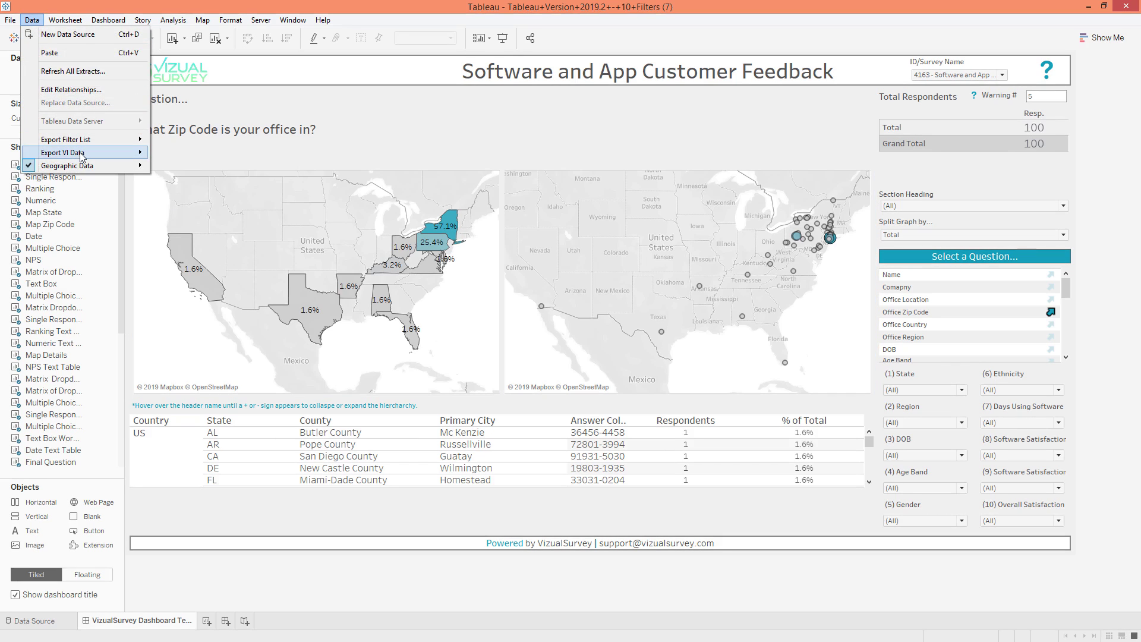
mouse_move(79, 156)
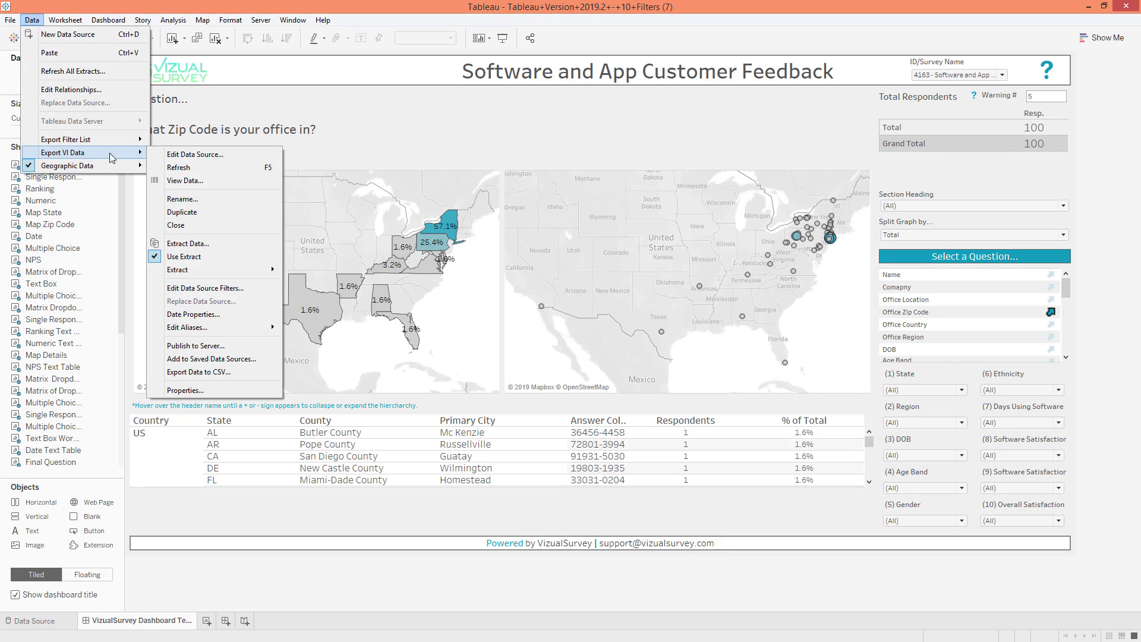
click(196, 155)
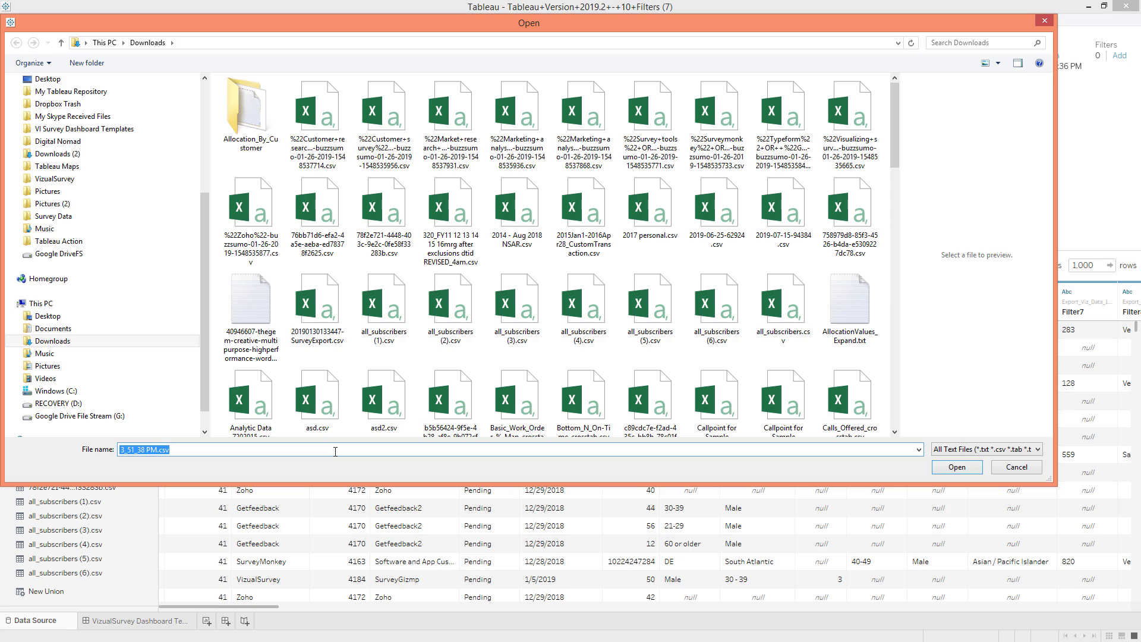
click(1044, 24)
Filter the files by "export" and replace the Export_Viz_Data_1_30_2019 table with Export_Viz_Data_7_16_2019_2_35_38_AM.csv, closing the error dialog.
scroll(72, 323, down, 2)
click(138, 141)
text(ex)
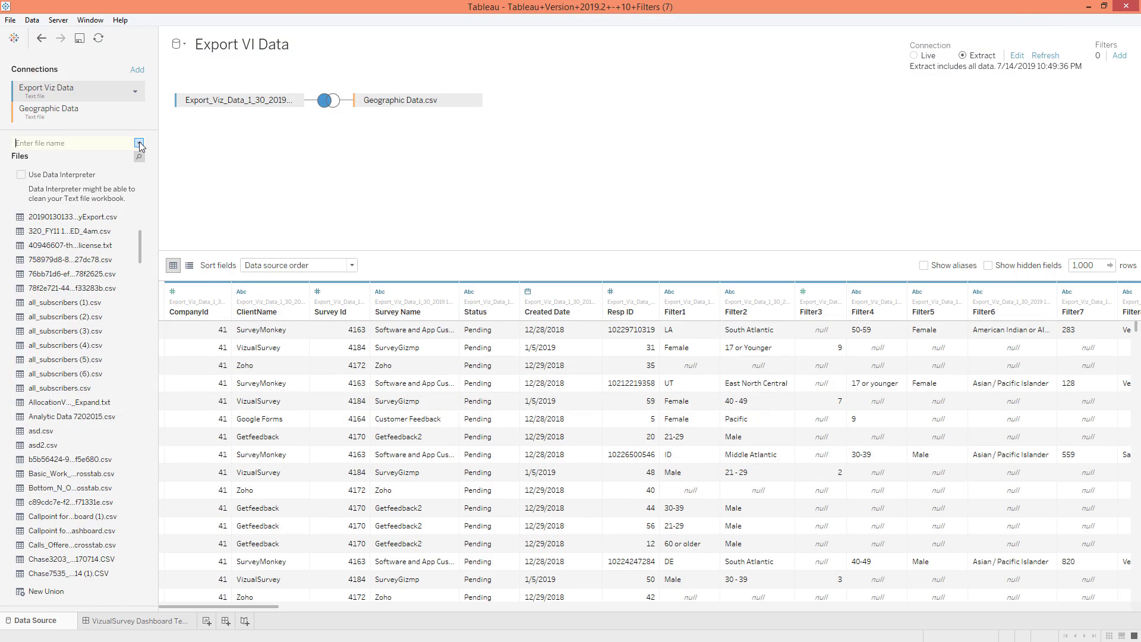
text(port)
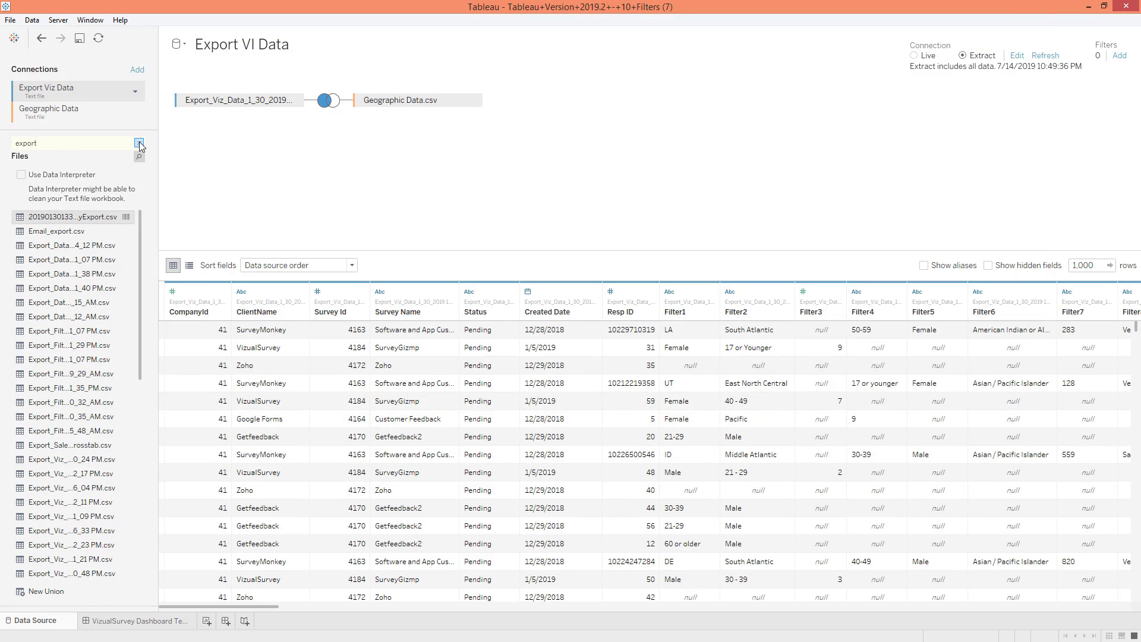
scroll(56, 356, down, 1)
scroll(75, 423, down, 5)
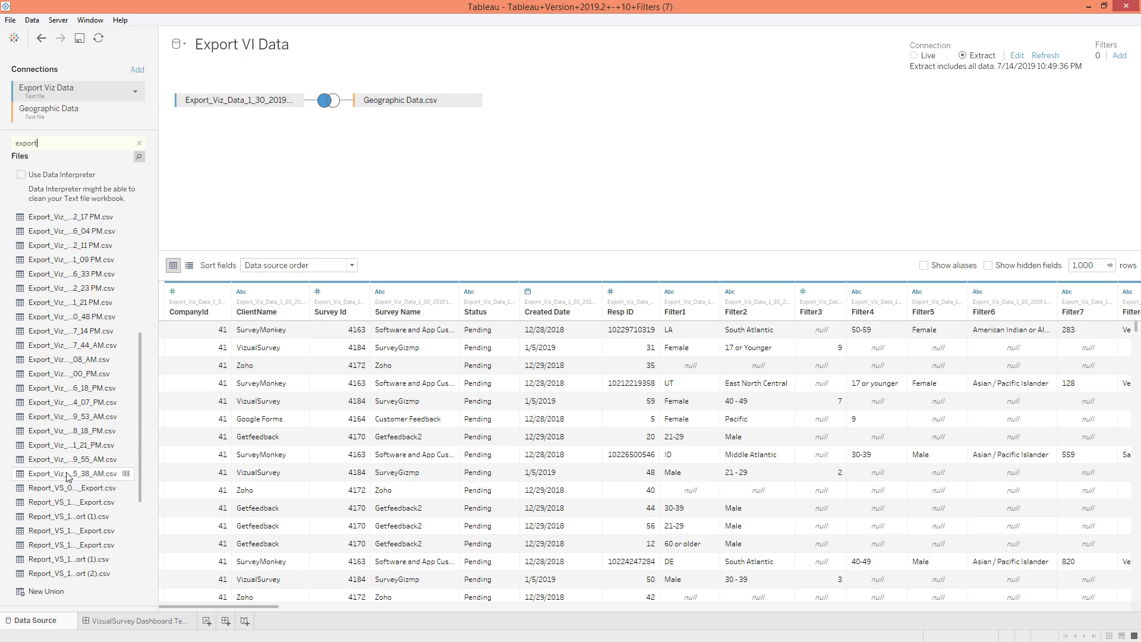
drag(67, 476, 242, 102)
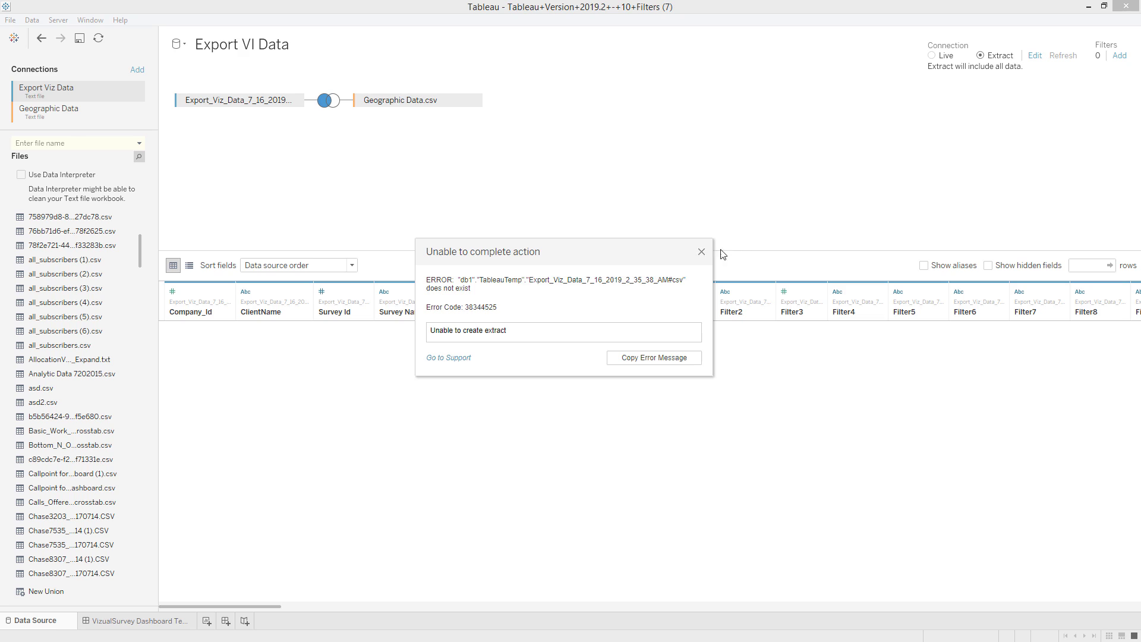
click(701, 252)
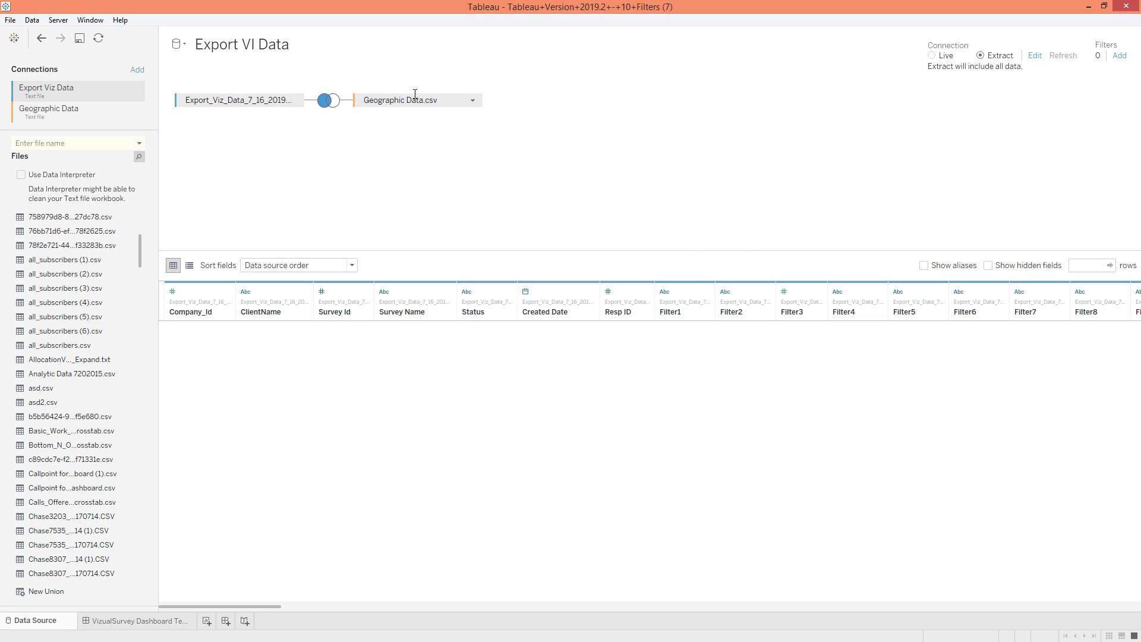
Return to the dashboard, check the ID/Survey Name choices and question list, and display the US Region question.
click(173, 620)
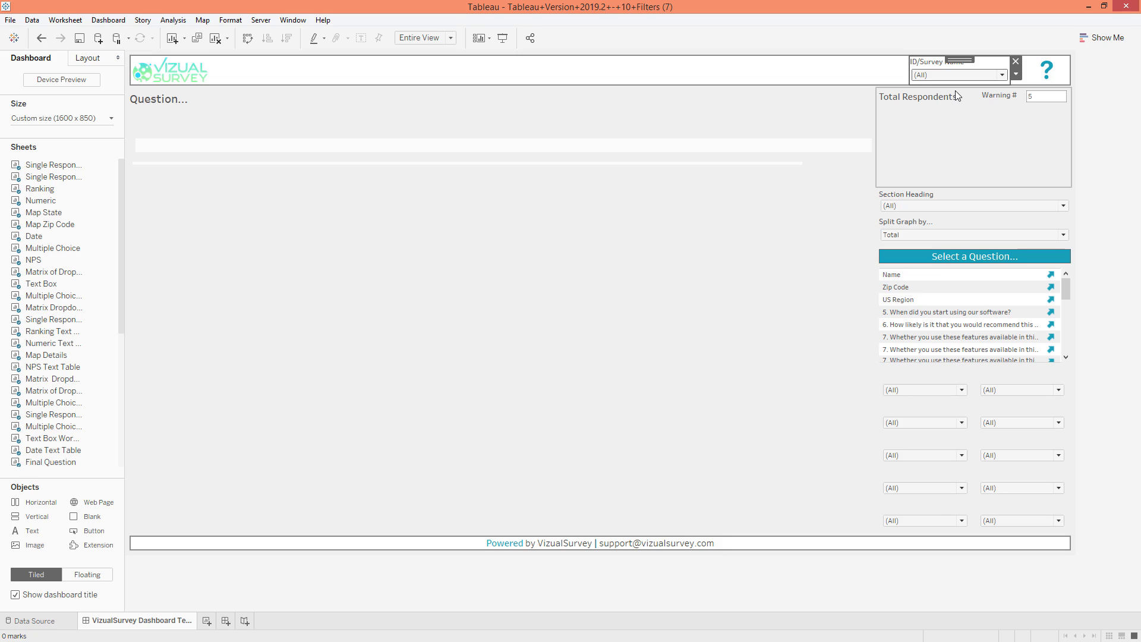
click(957, 75)
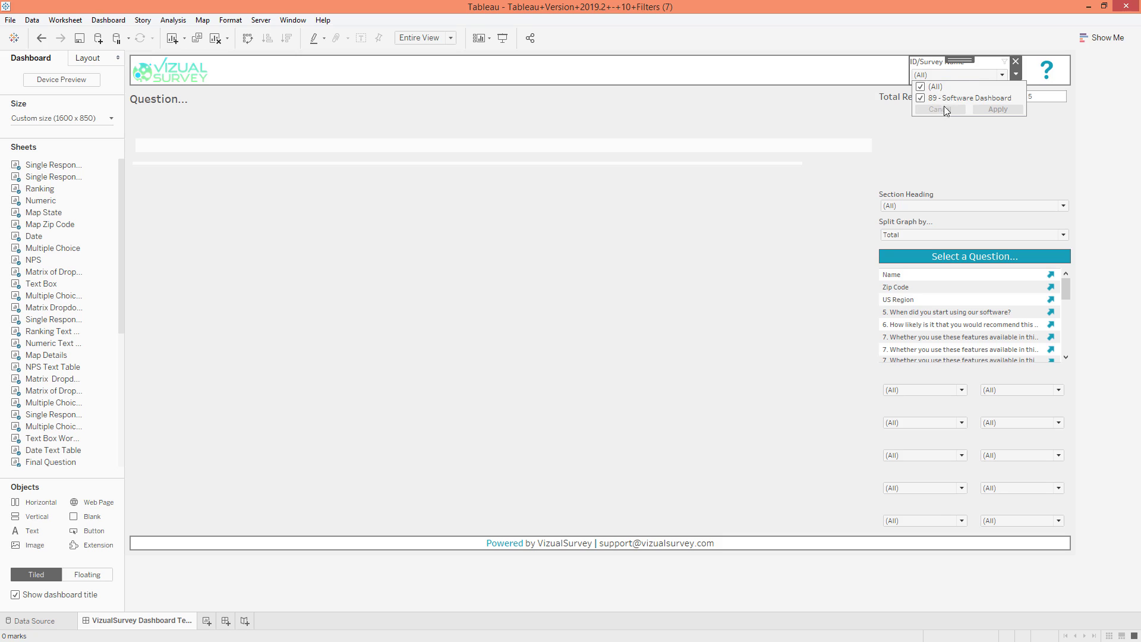
scroll(941, 320, down, 3)
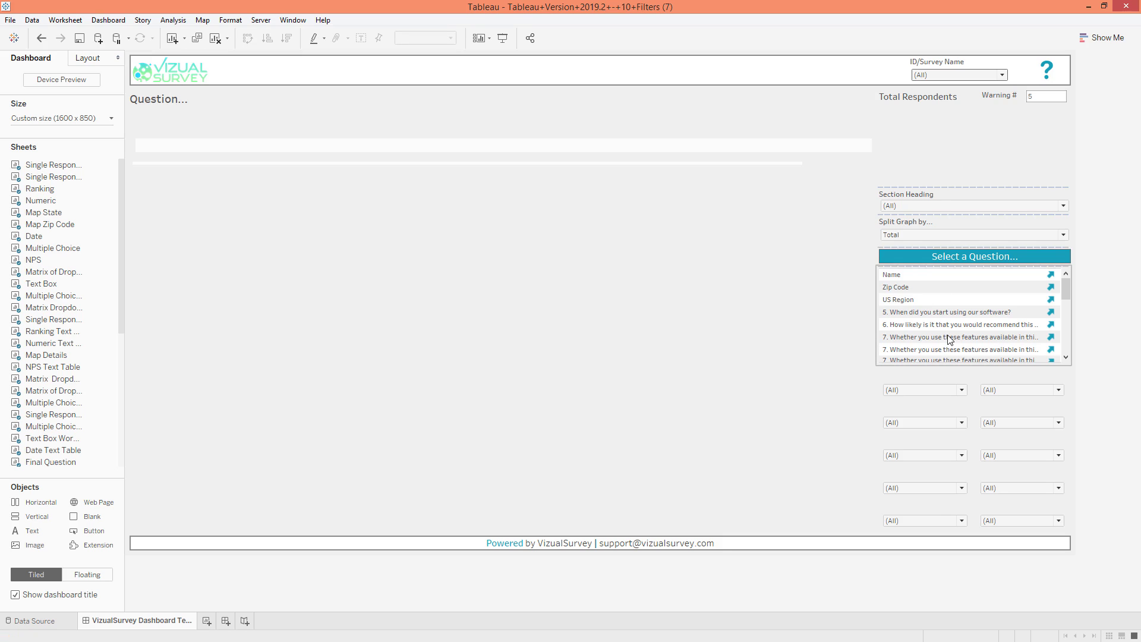
scroll(948, 340, down, 1)
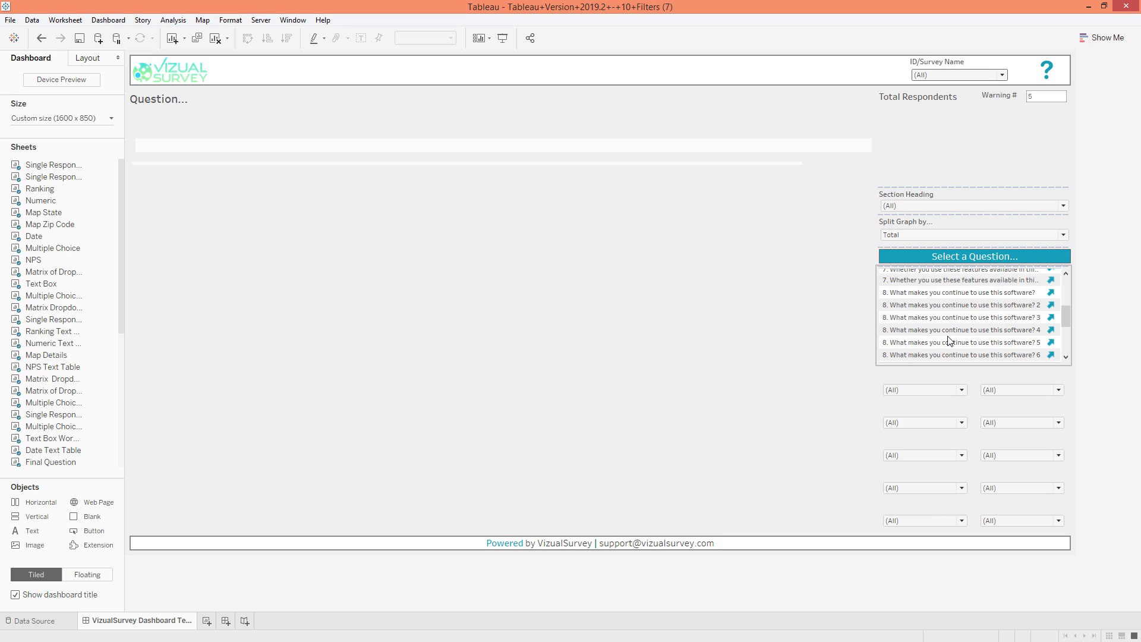
scroll(949, 340, up, 5)
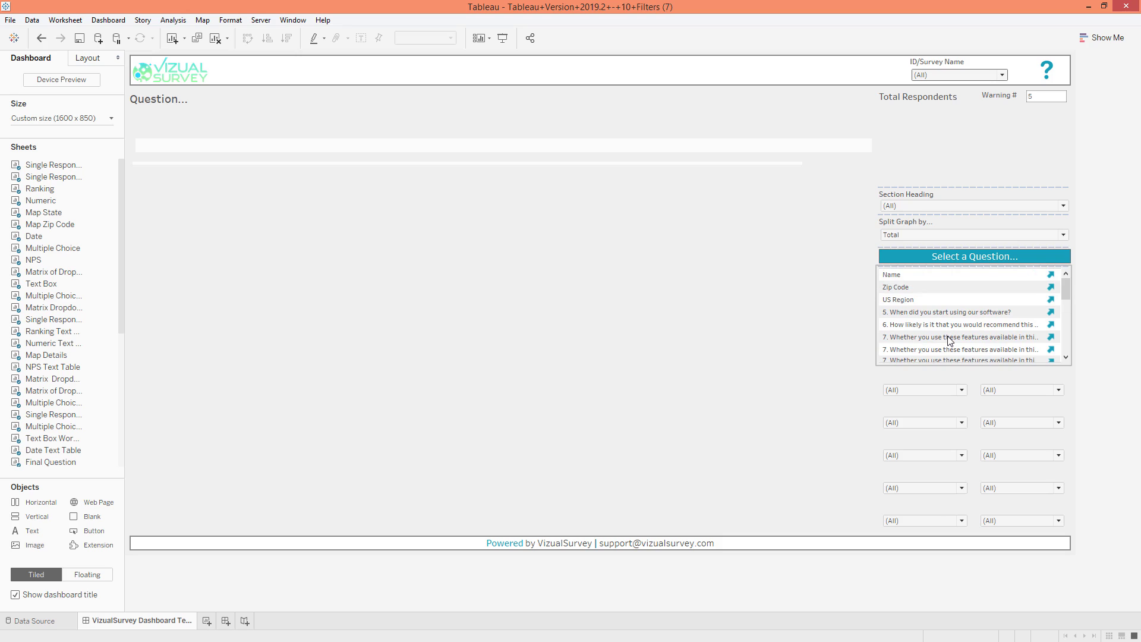
click(906, 305)
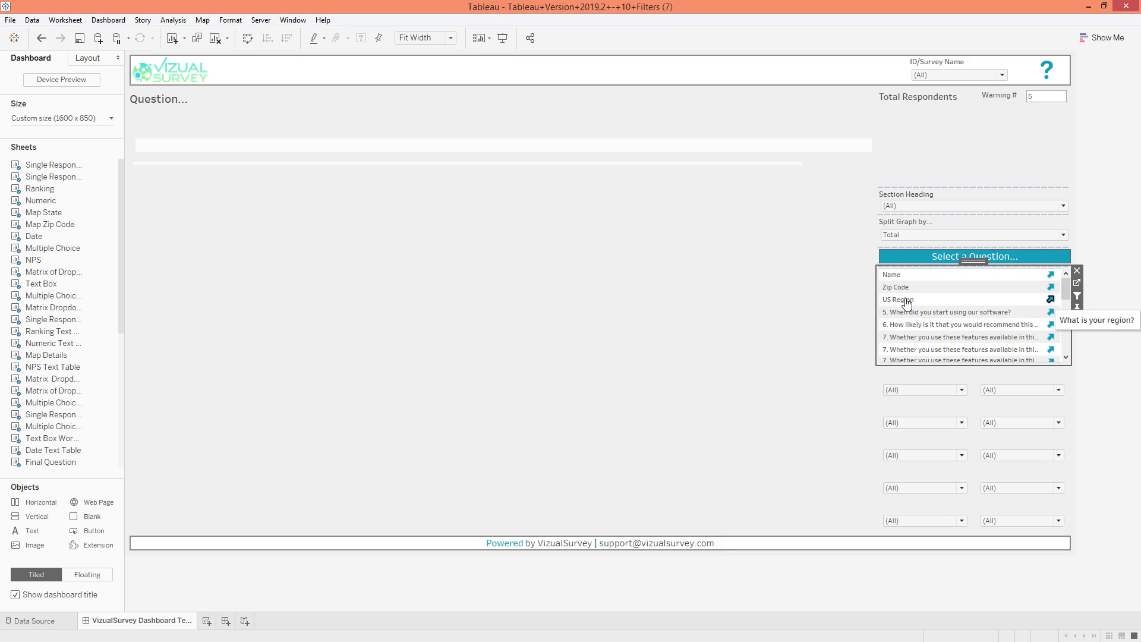
click(906, 300)
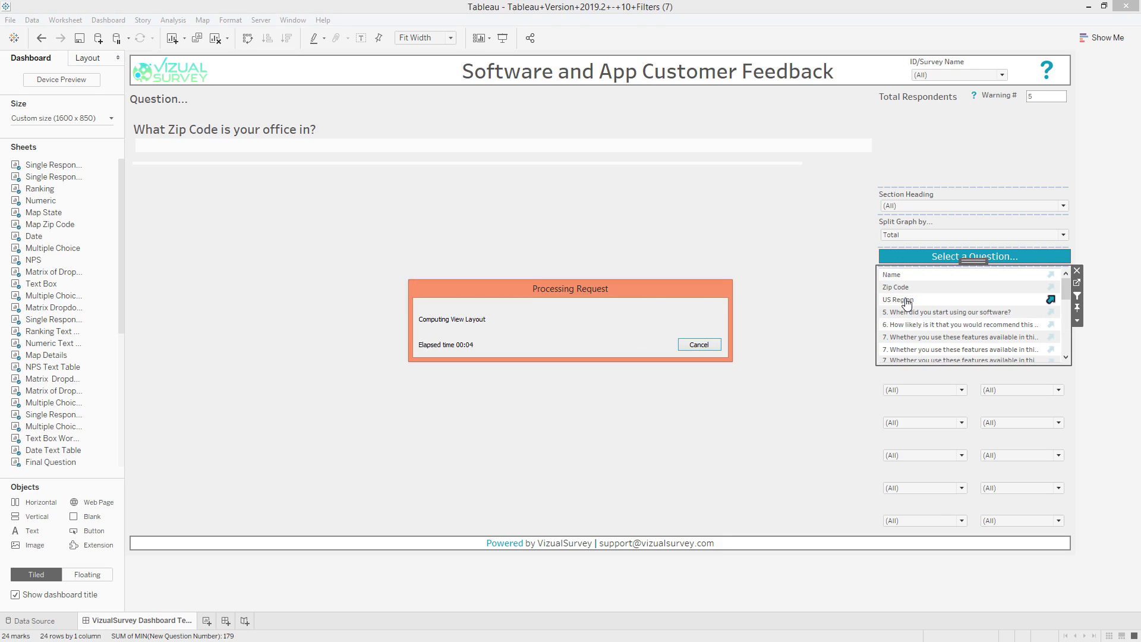
click(917, 392)
click(914, 392)
click(910, 423)
click(914, 422)
click(908, 391)
click(908, 391)
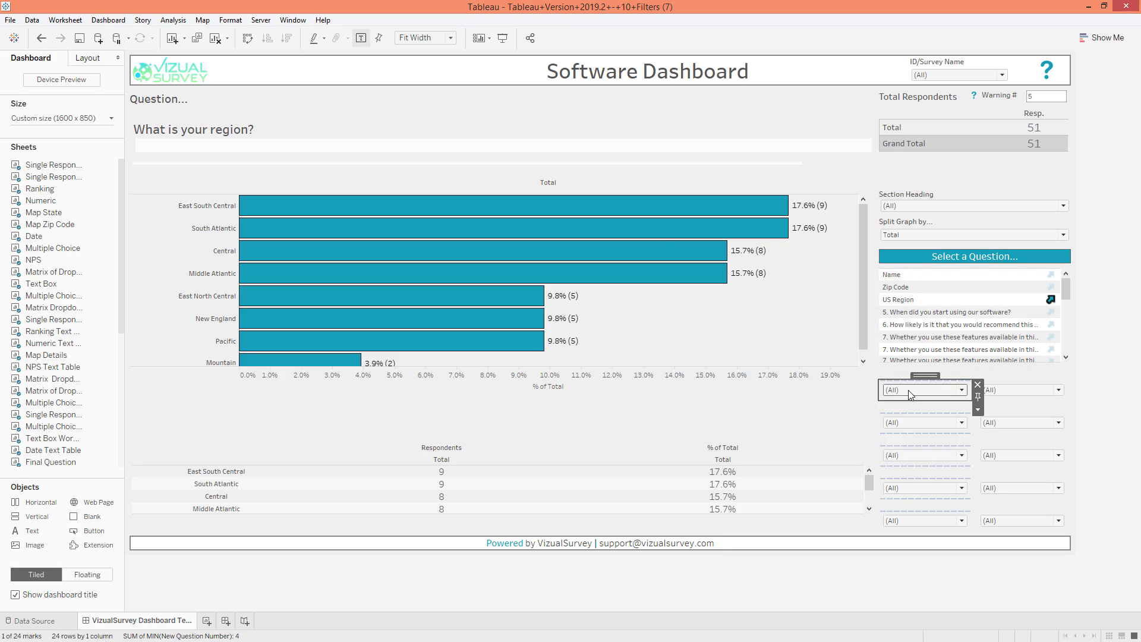
Replace the Export Filter List source's table with the Export_Filter_List CSV ending in 5_48_AM, filtering files by "expor", and return to the dashboard.
click(32, 20)
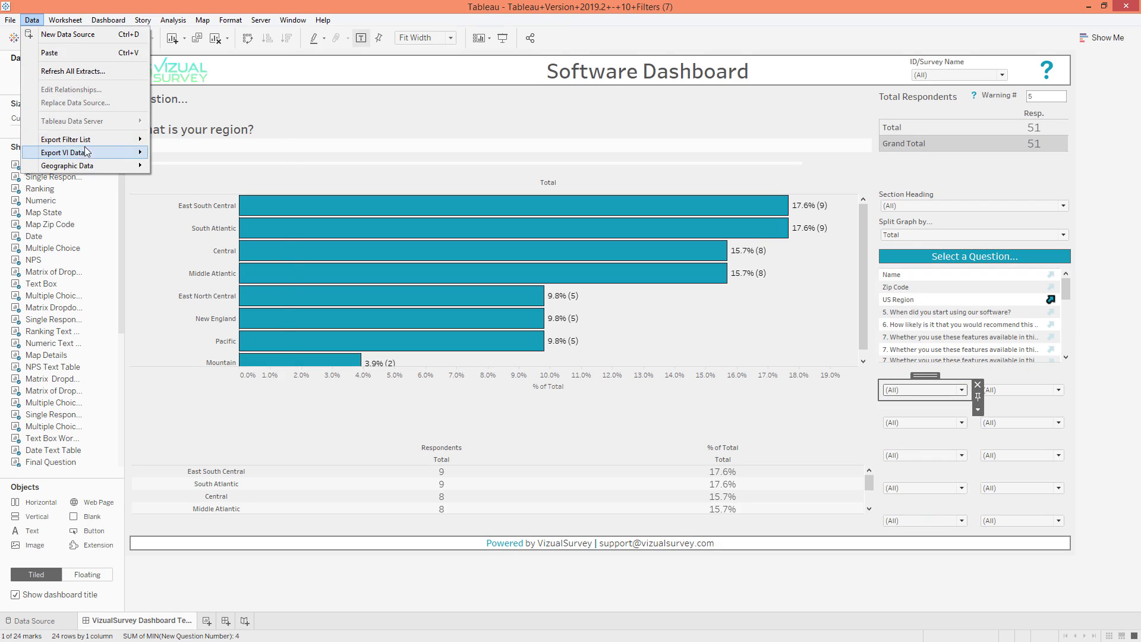
mouse_move(136, 139)
click(180, 146)
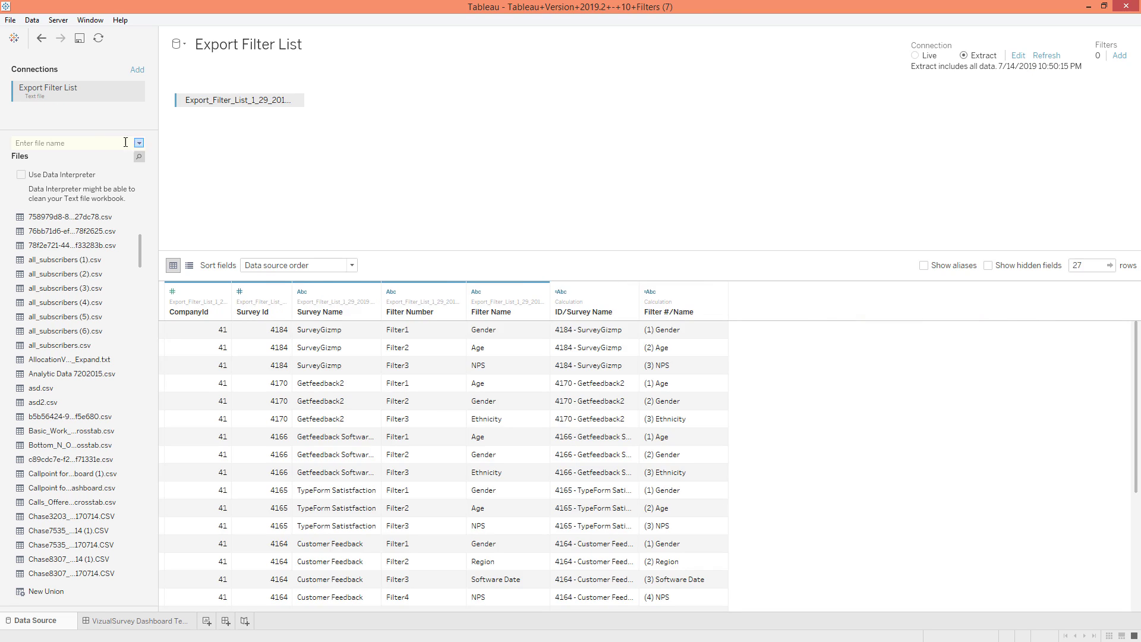
text(expor)
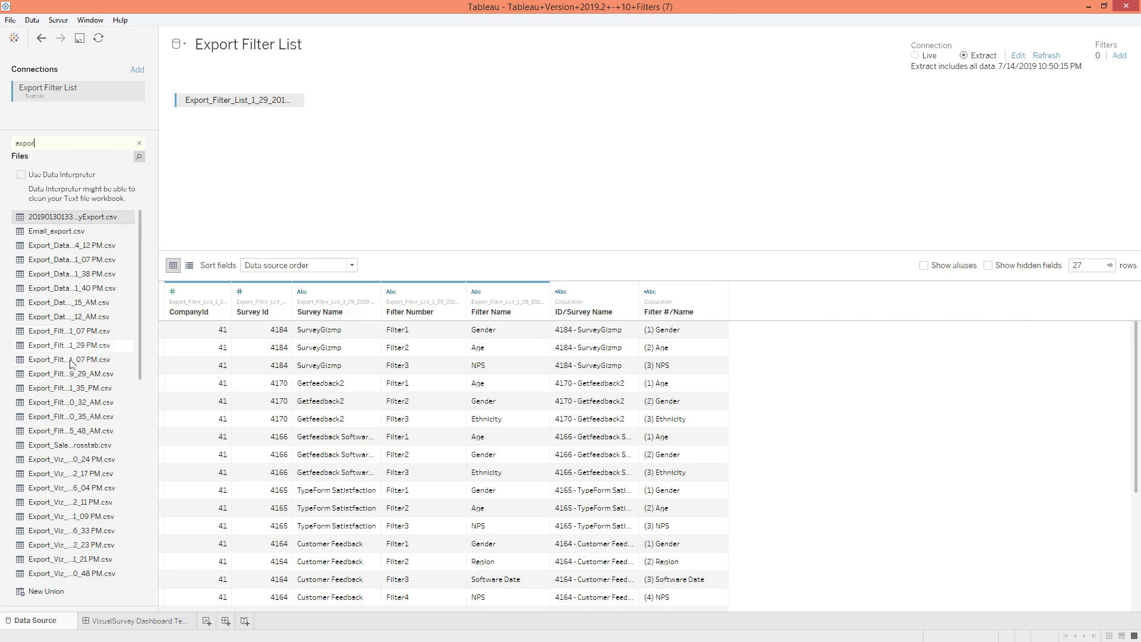
scroll(71, 409, down, 1)
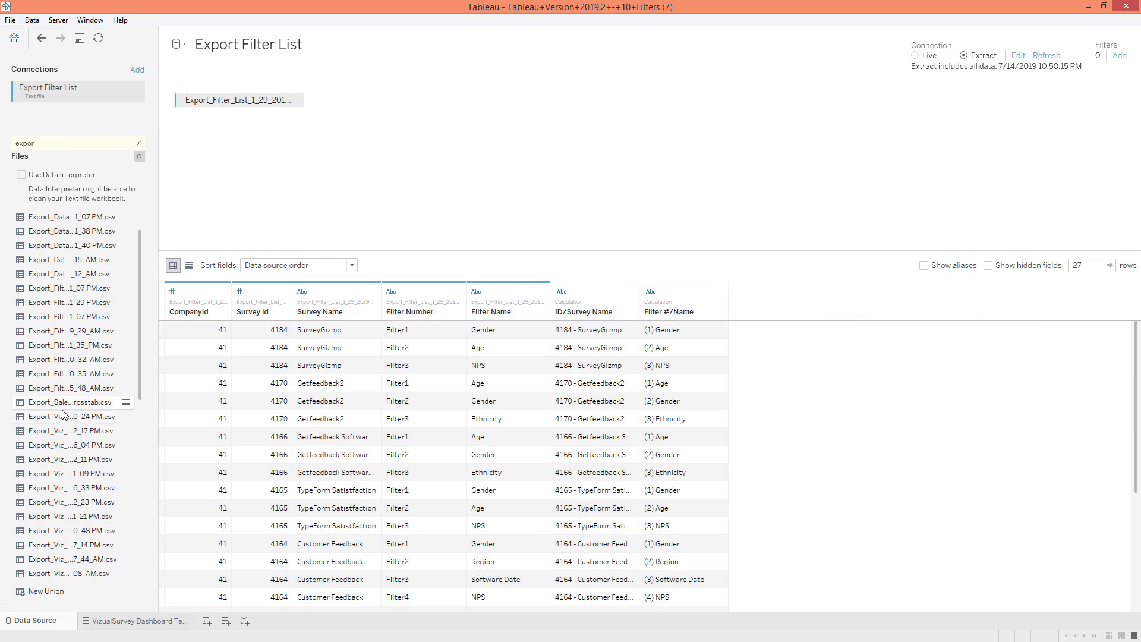
drag(77, 389, 259, 110)
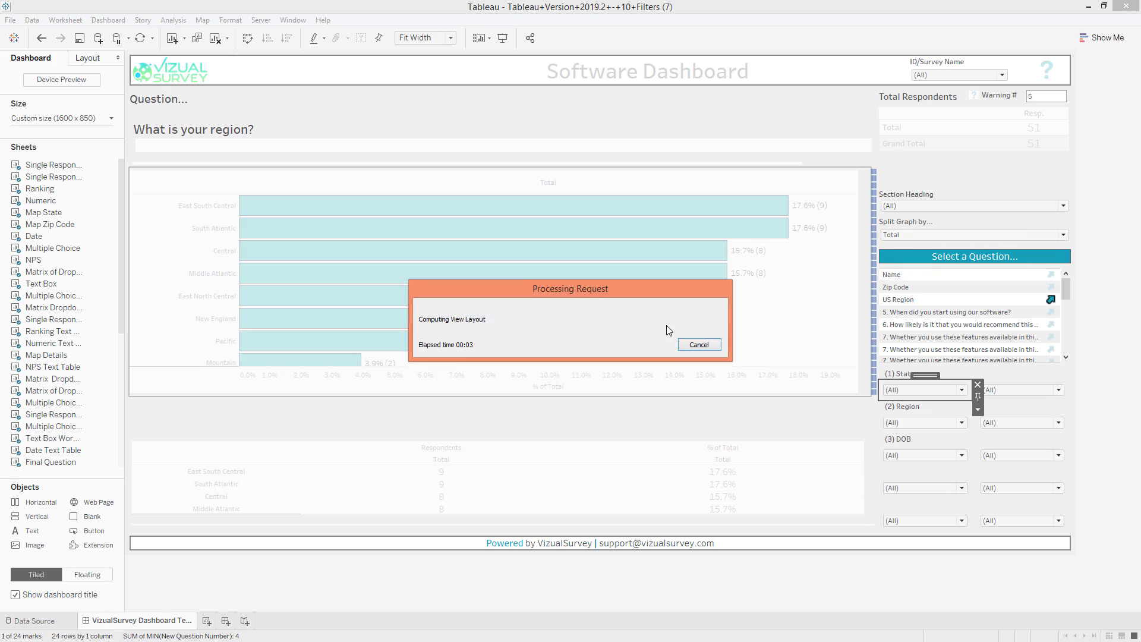
drag(920, 382, 706, 424)
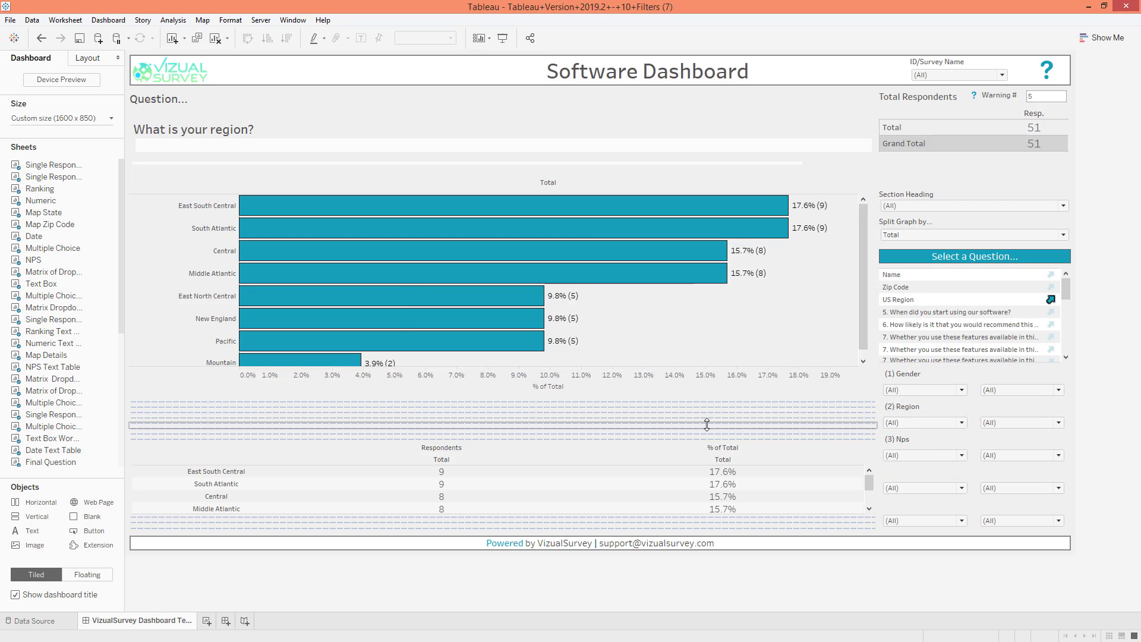